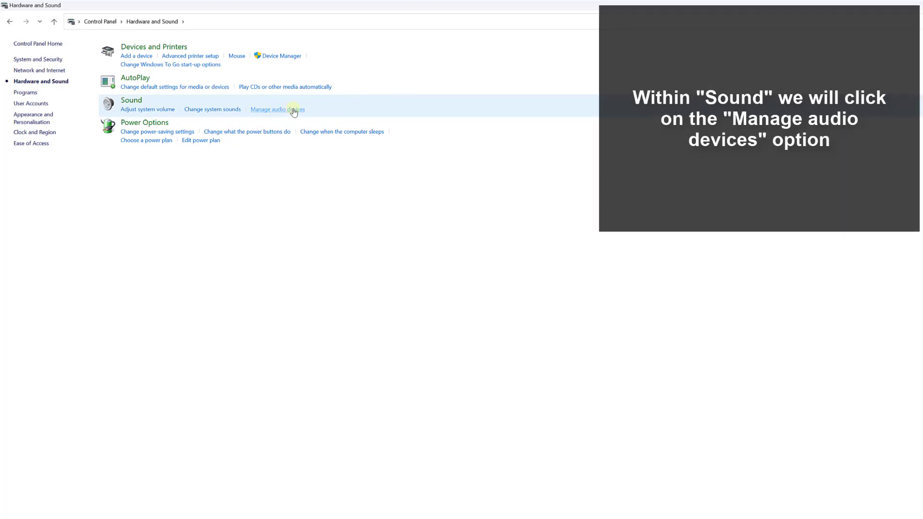
Open the audio devices management dialog and check the playback devices and their default-device options
click(294, 112)
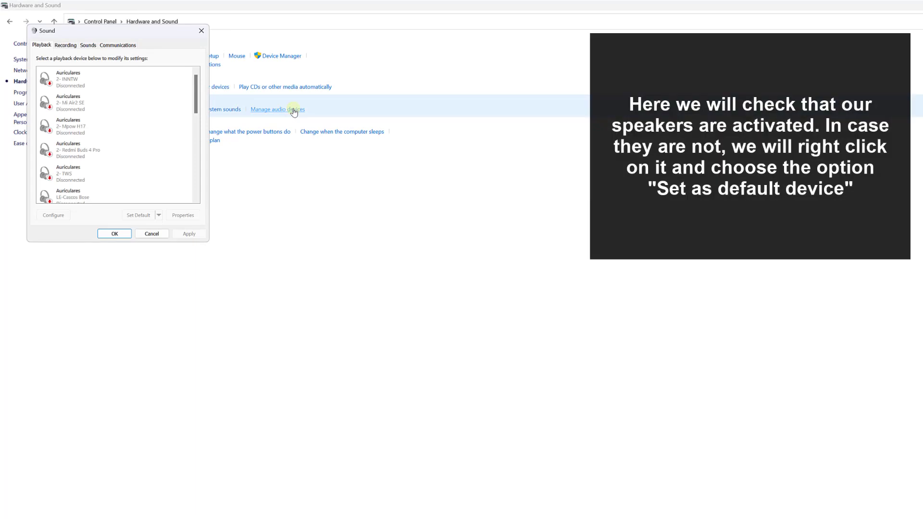
scroll(190, 123, down, 2)
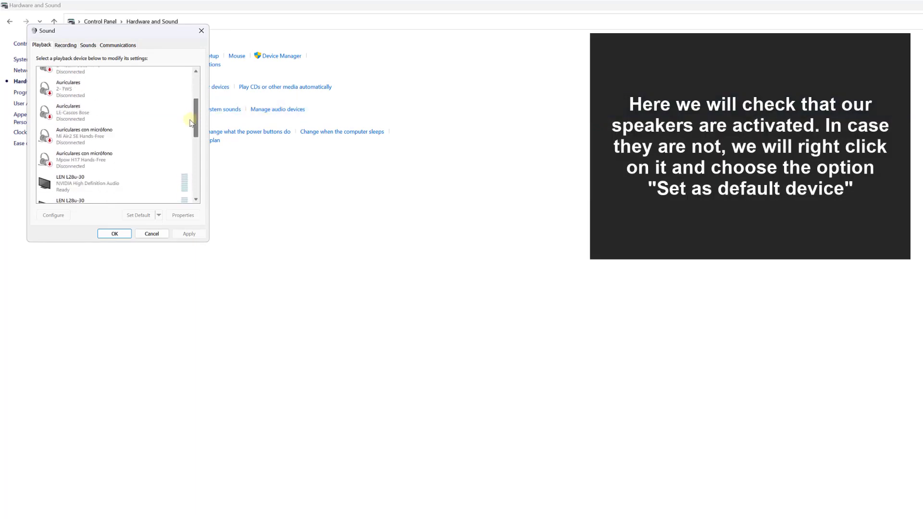
drag(190, 123, 190, 176)
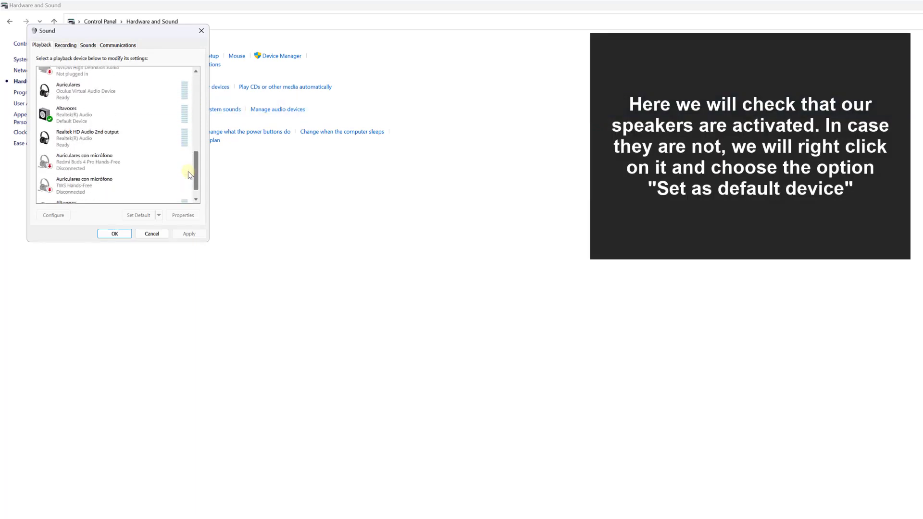
right_click(115, 116)
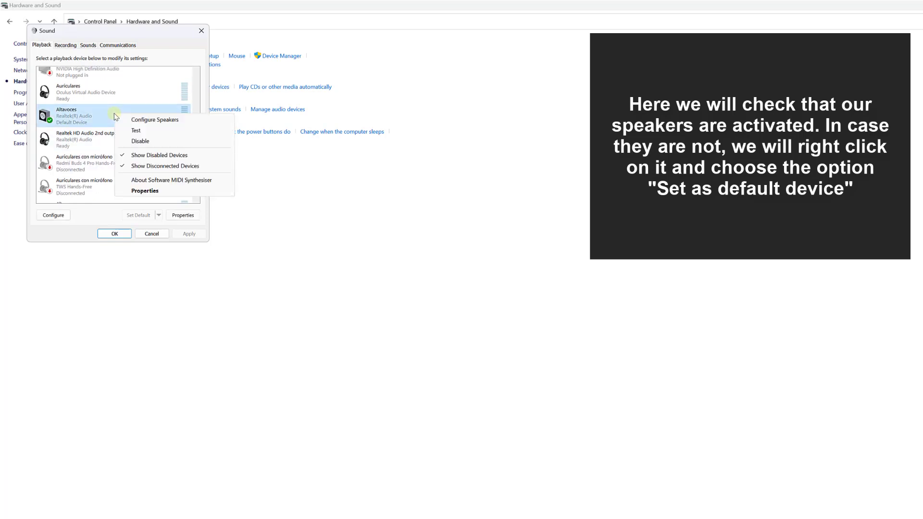
click(79, 135)
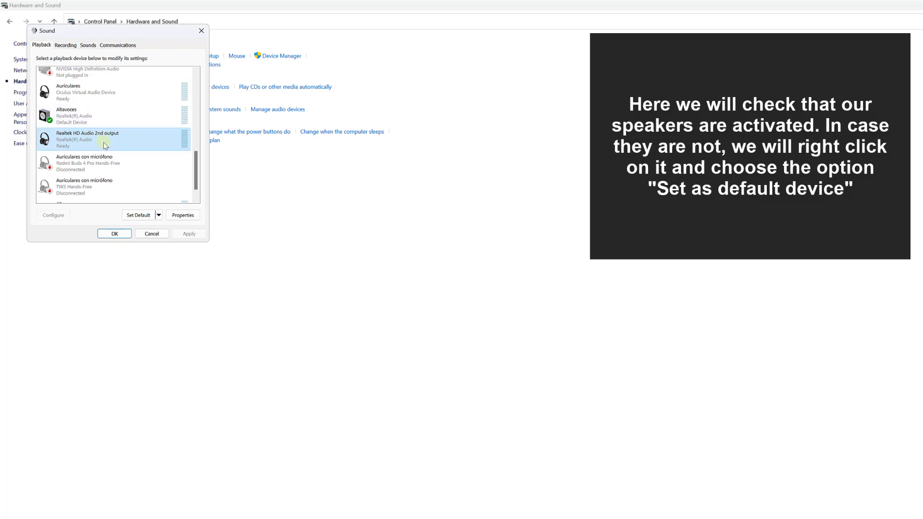
scroll(104, 146, down, 1)
scroll(104, 145, down, 1)
right_click(113, 190)
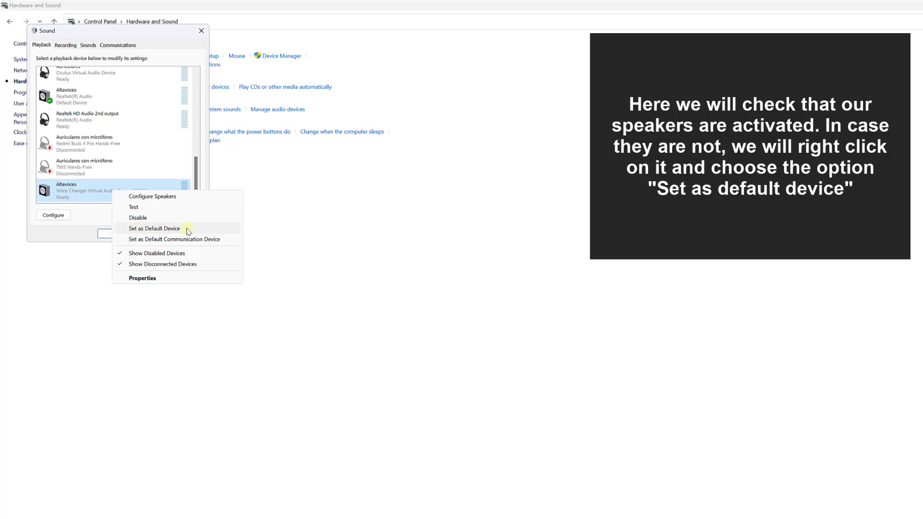
click(196, 176)
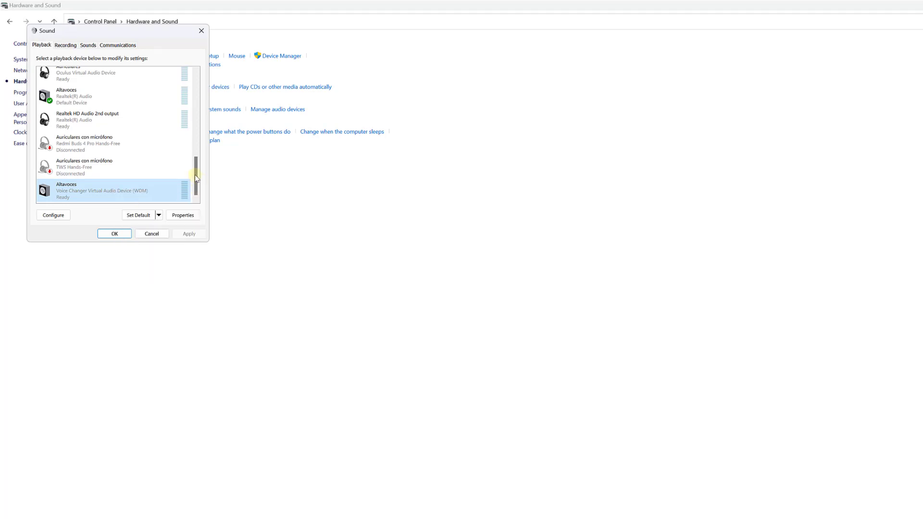
Raise the Realtek HDA Primary output level of the default Altavoces speakers to the maximum, then close their properties
scroll(195, 177, up, 2)
click(161, 152)
right_click(144, 140)
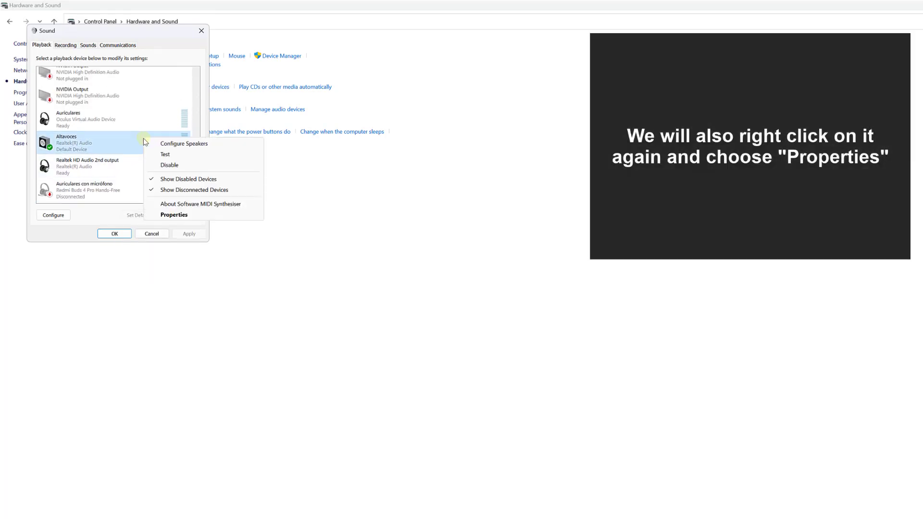
click(174, 215)
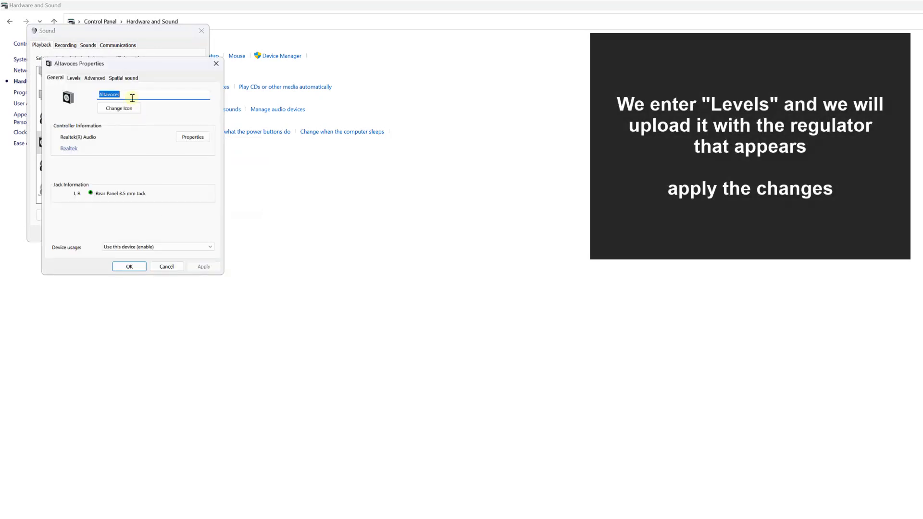
drag(101, 63, 191, 74)
click(165, 89)
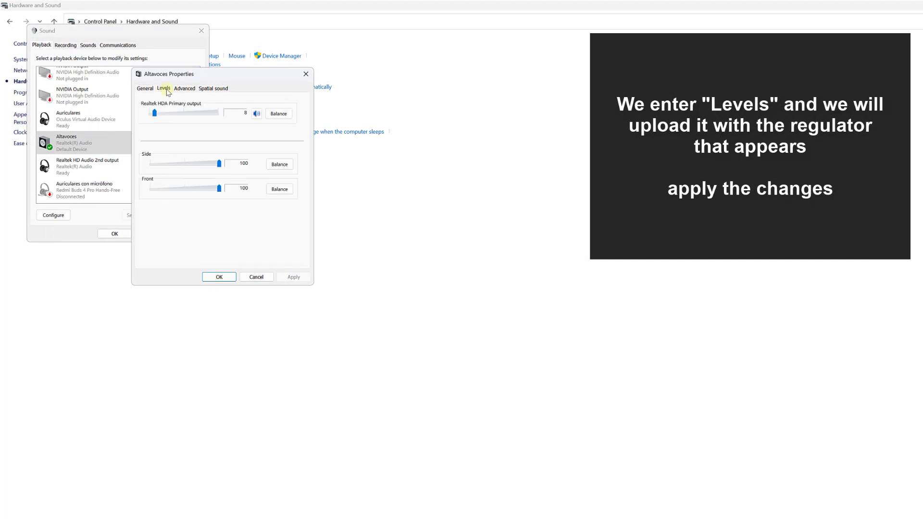
drag(155, 113, 219, 113)
click(305, 74)
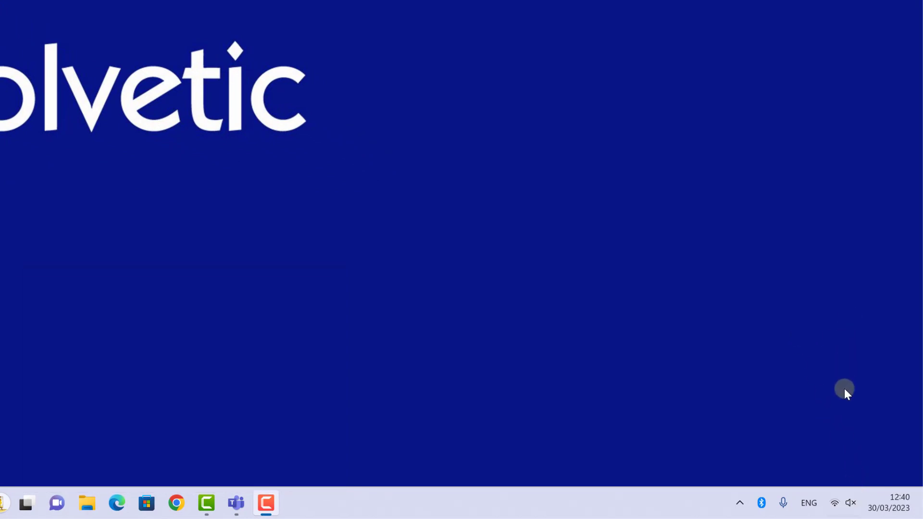
Unmute the computer's sound in the quick settings and lower the system volume to about 6
click(852, 508)
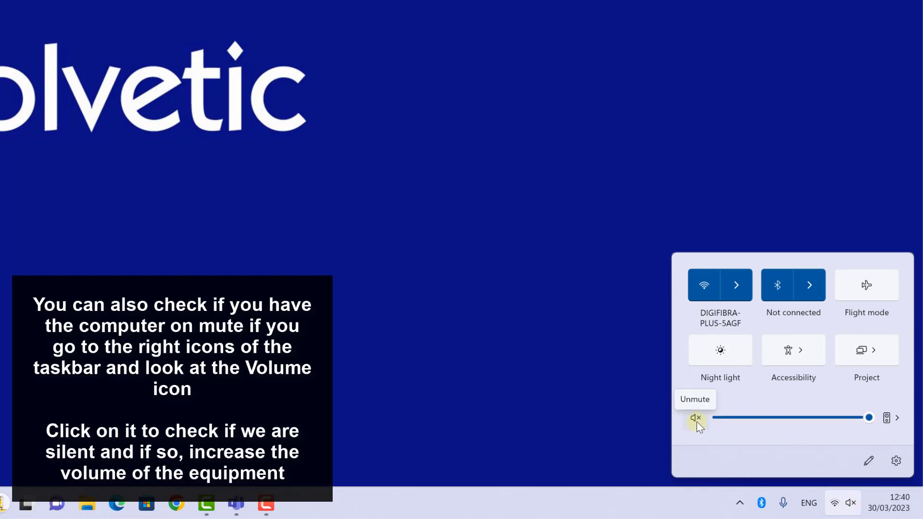
click(697, 419)
mouse_move(727, 417)
mouse_down()
mouse_move(883, 416)
mouse_move(728, 417)
mouse_up()
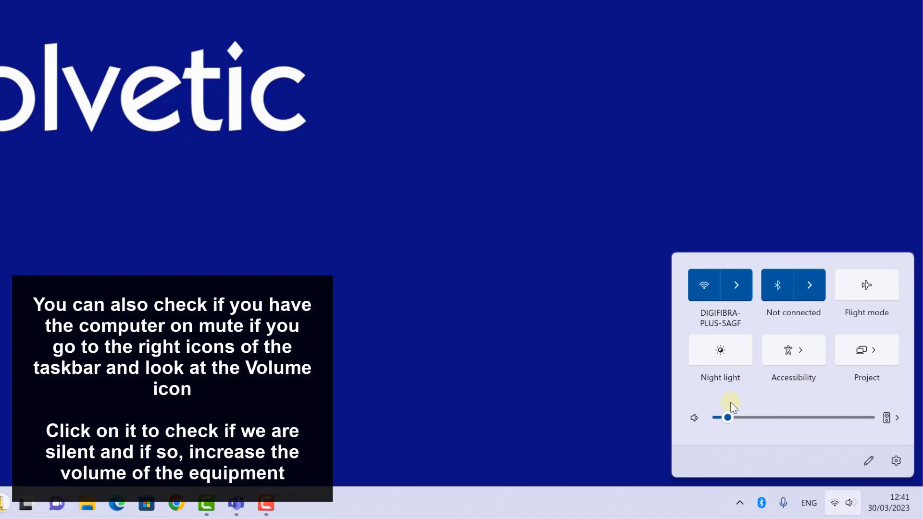
click(579, 416)
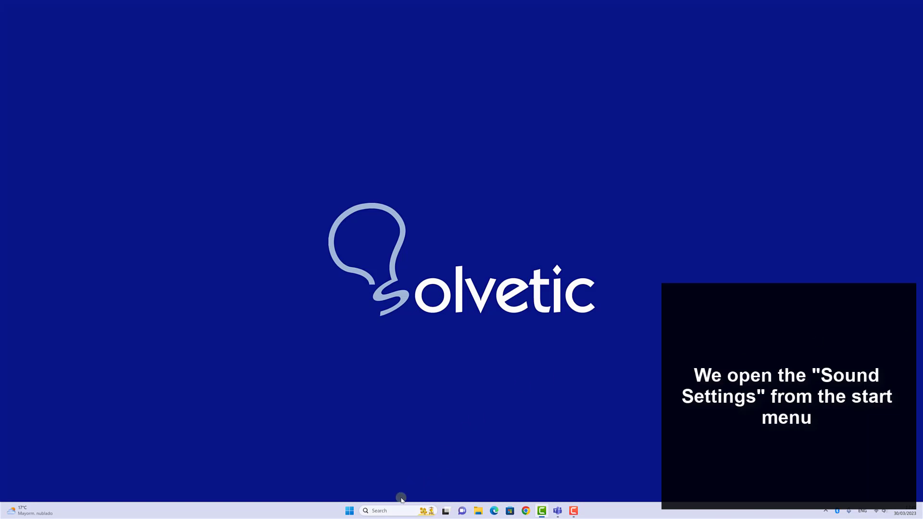
Open Sound settings and switch the output to the Voice Changer Altavoces, then back to the Realtek Altavoces speakers
click(392, 511)
text(sound)
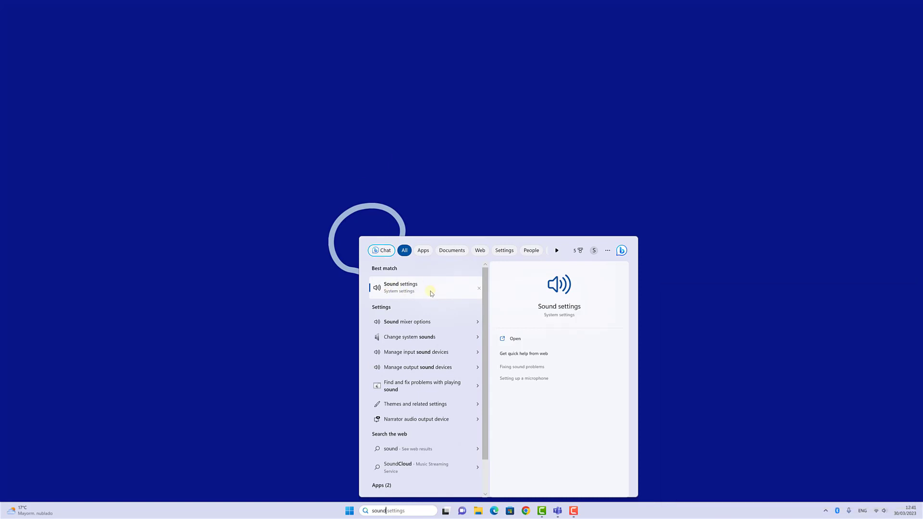
click(431, 293)
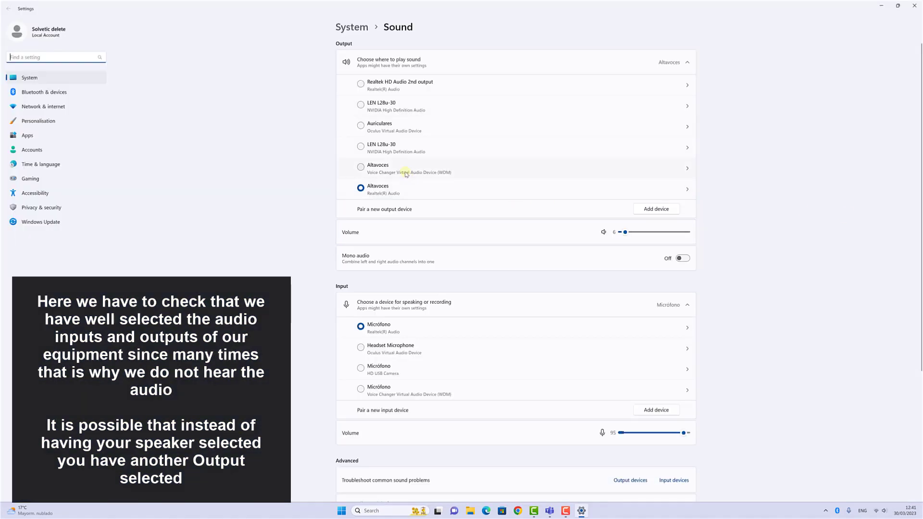
click(390, 167)
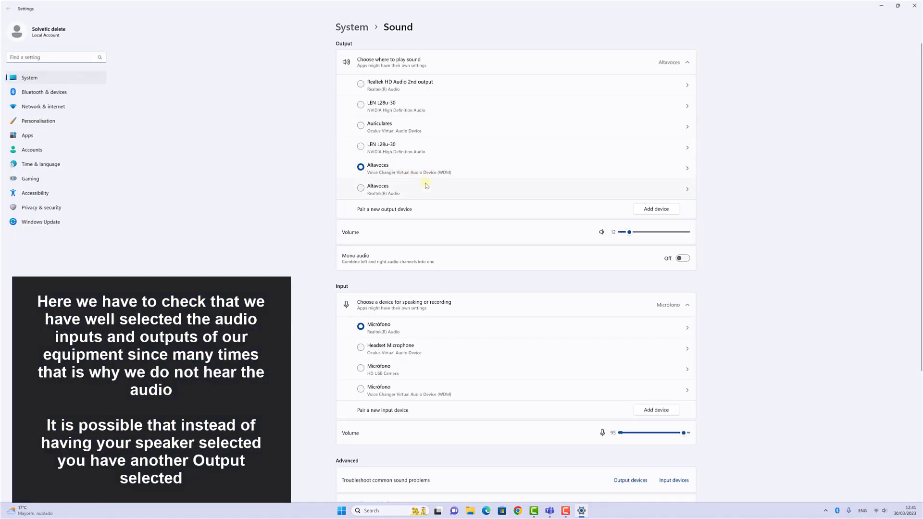
click(408, 192)
Set the Realtek Altavoces speakers' output volume to 7 in their properties and close Settings
click(474, 193)
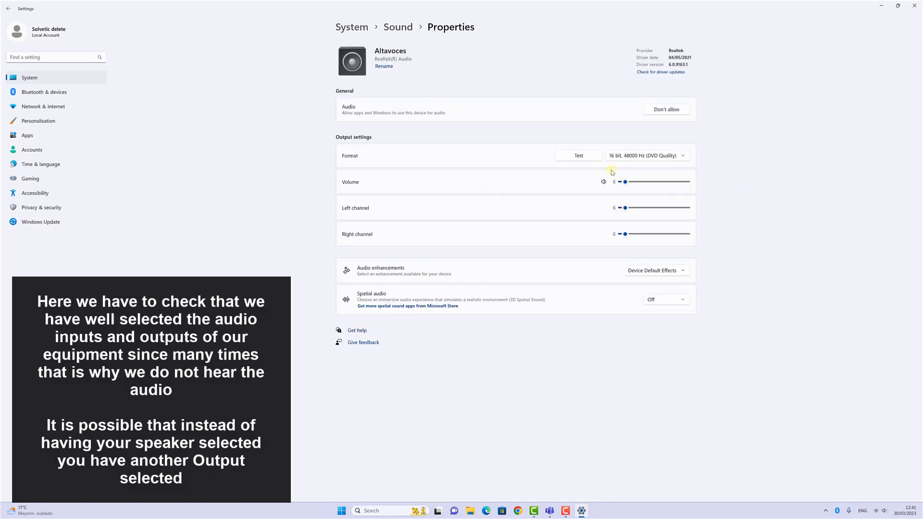
drag(625, 183, 626, 184)
click(398, 27)
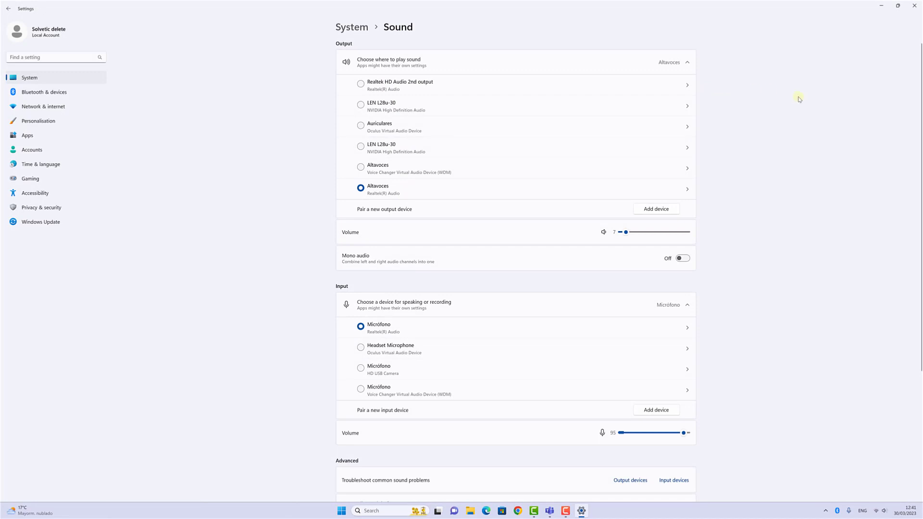
click(915, 6)
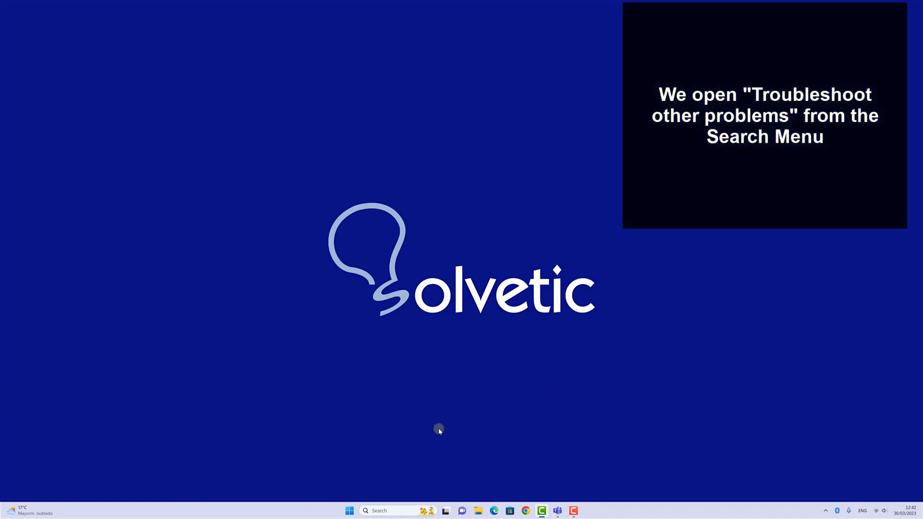
Search Windows for "other" and open the Troubleshoot Other problems settings
click(391, 511)
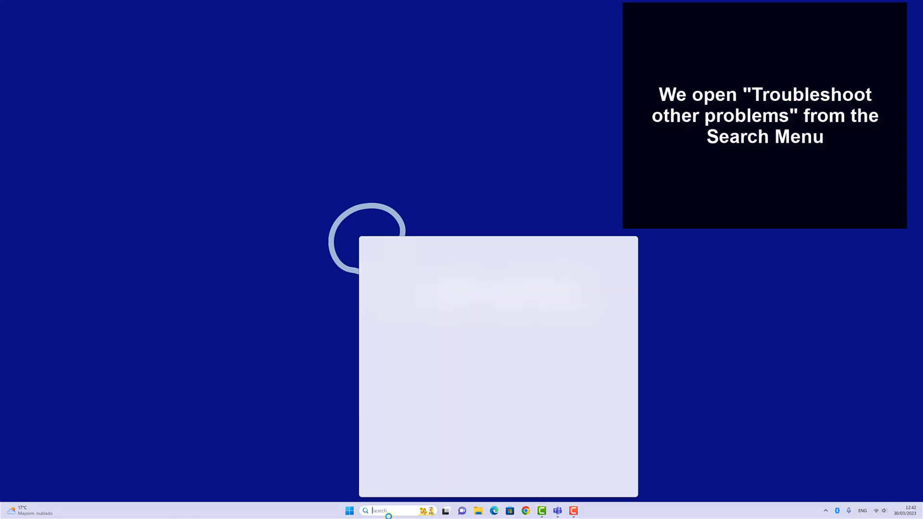
text(troub)
key(BackSpace)
key(BackSpace)
key(BackSpace)
key(BackSpace)
key(BackSpace)
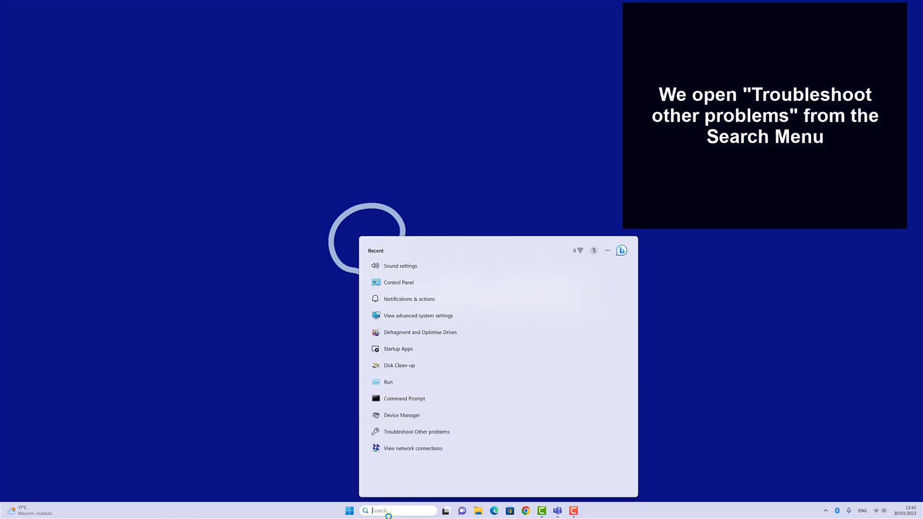
text(other)
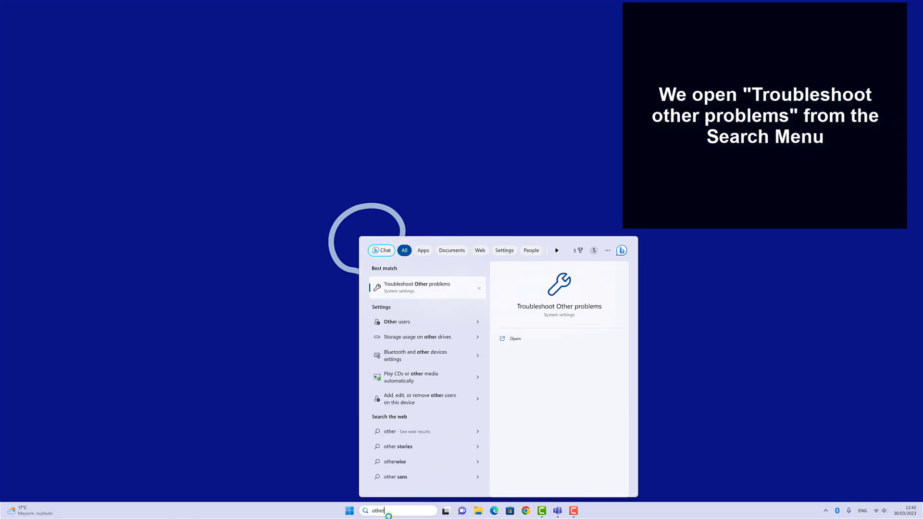
click(421, 288)
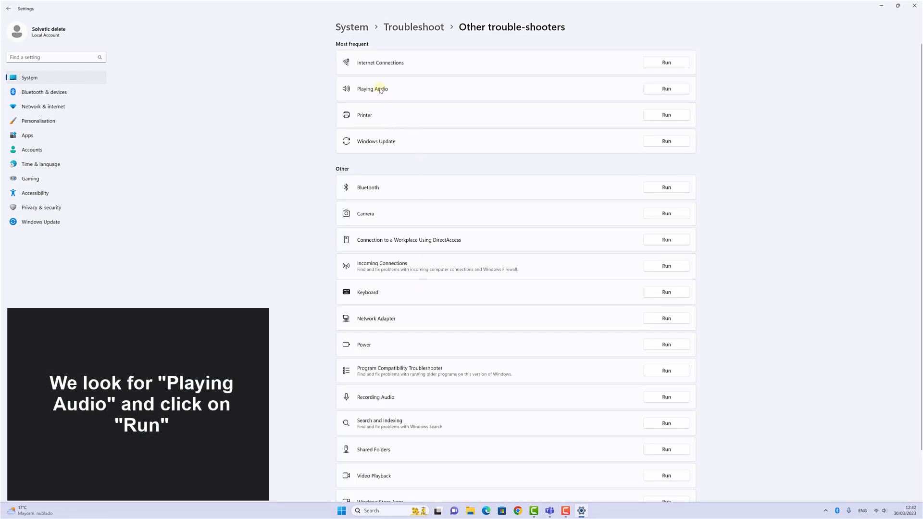
Run the Playing Audio troubleshooter on the Realtek HD Audio 2nd output through to completion, then close it and Settings
click(662, 90)
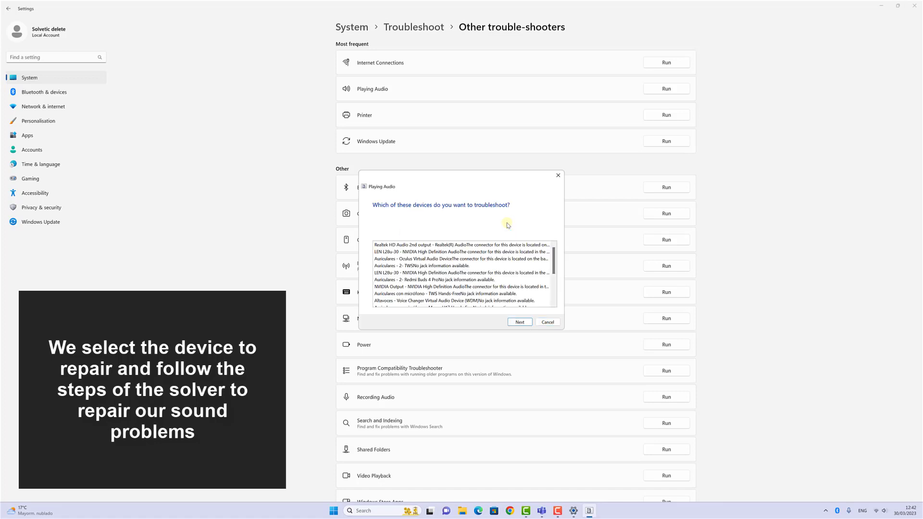
click(410, 245)
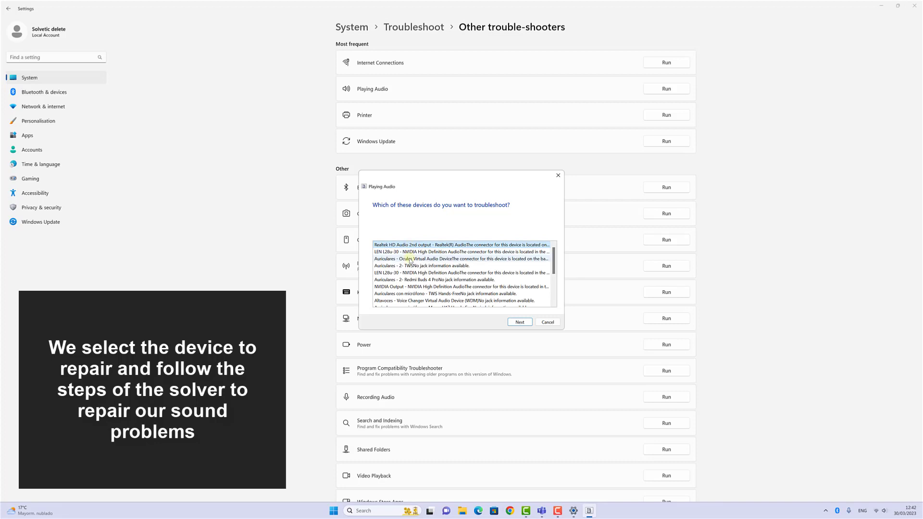
scroll(410, 264, down, 2)
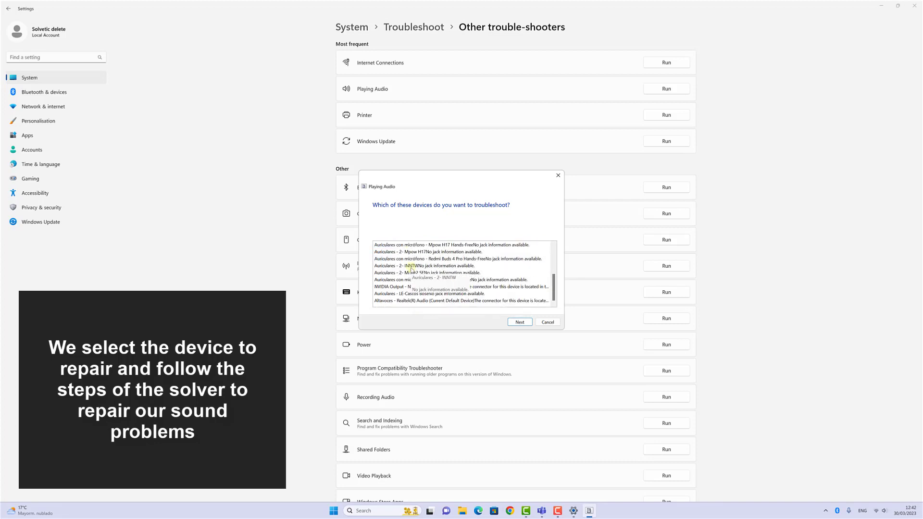
scroll(411, 268, up, 1)
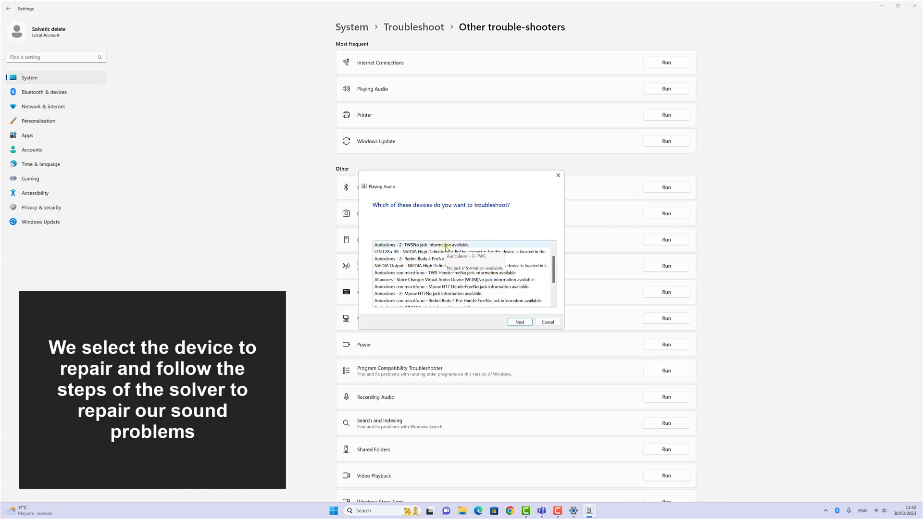
click(520, 322)
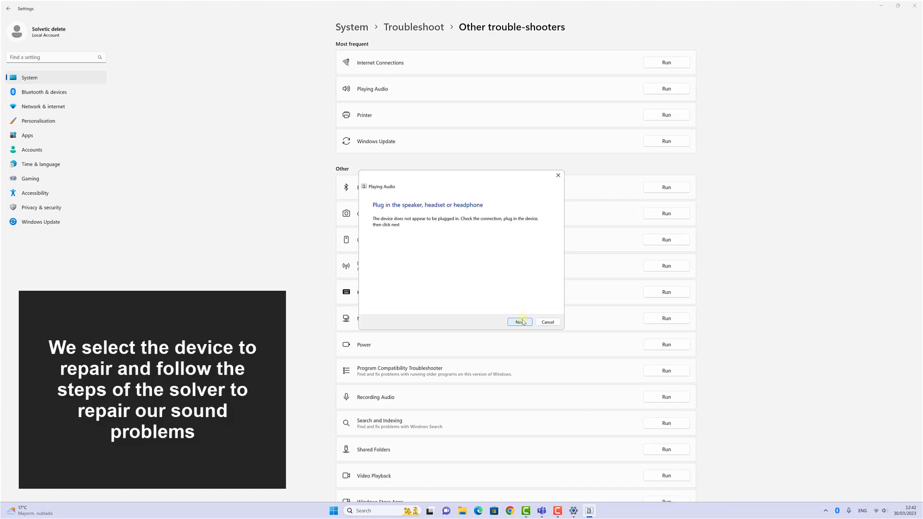
click(521, 322)
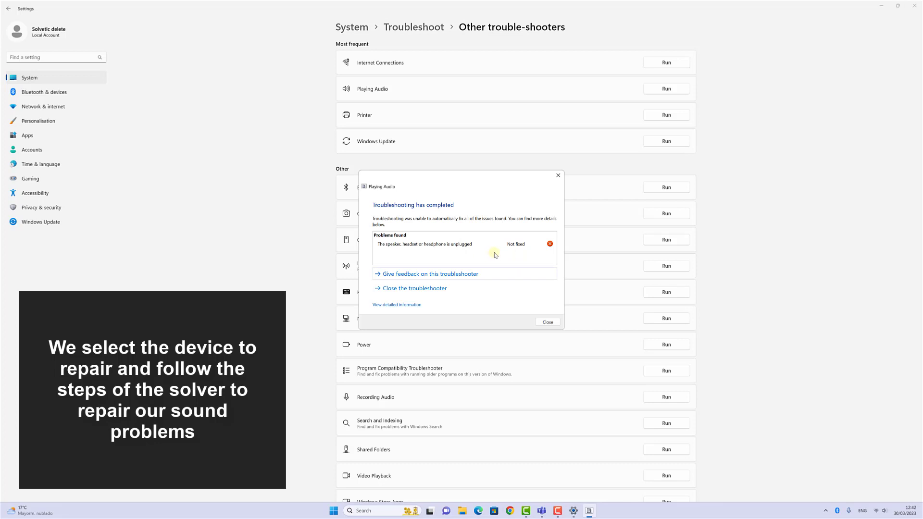
click(548, 326)
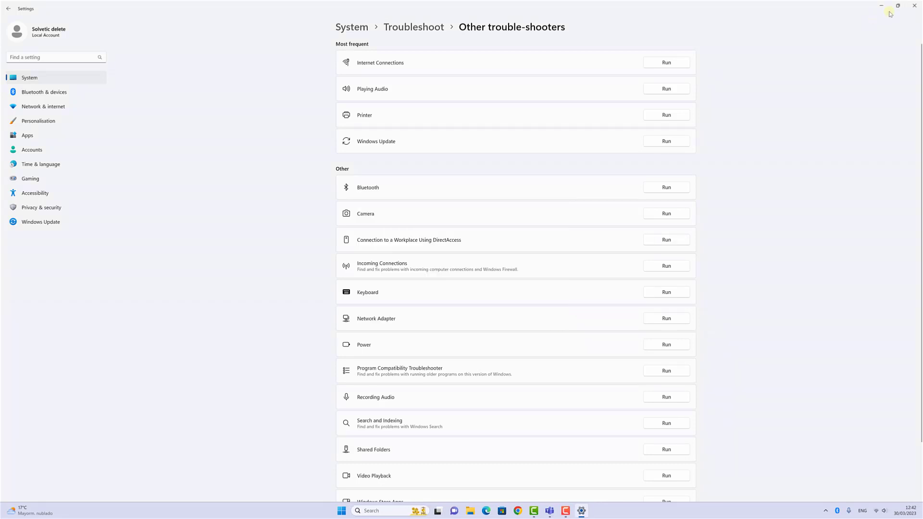
click(914, 14)
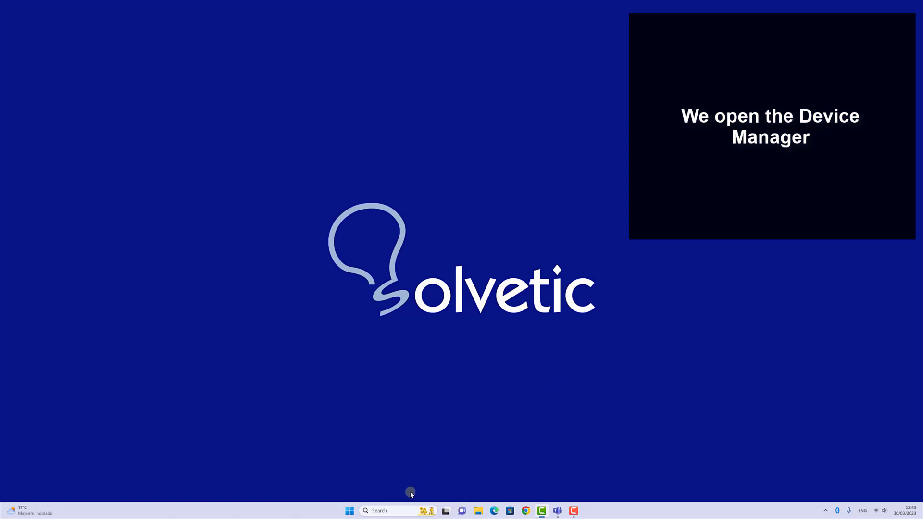
Search Windows for "device" and open Device Manager
click(397, 513)
text(device)
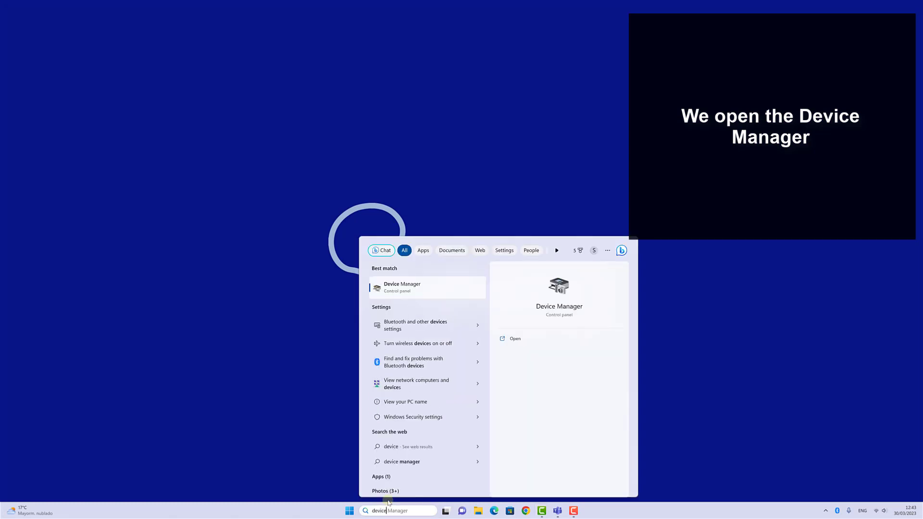
click(425, 294)
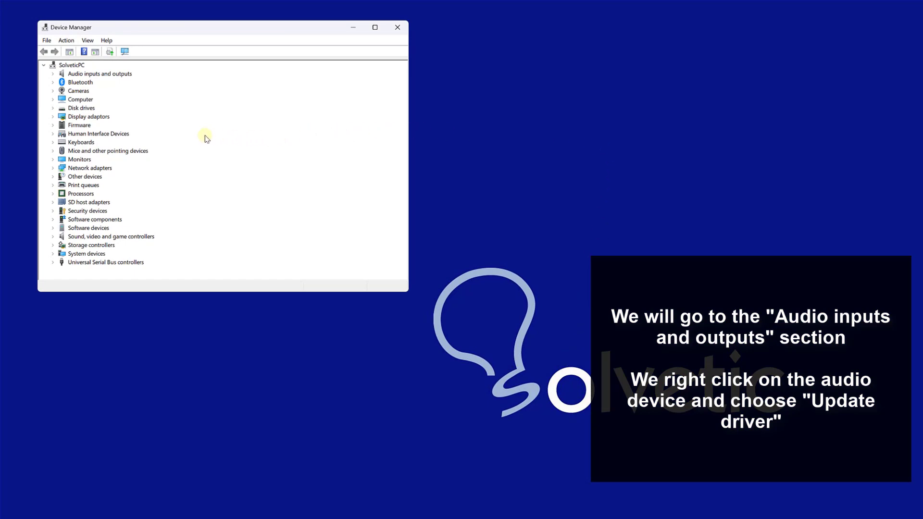
Run an automatic driver search for the Altavoces (Realtek(R) Audio) device under Audio inputs and outputs
double_click(82, 76)
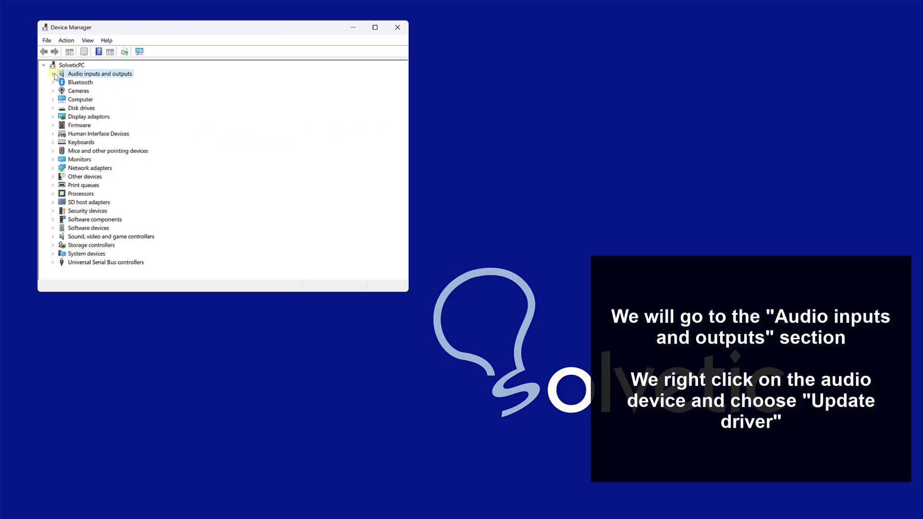
click(110, 84)
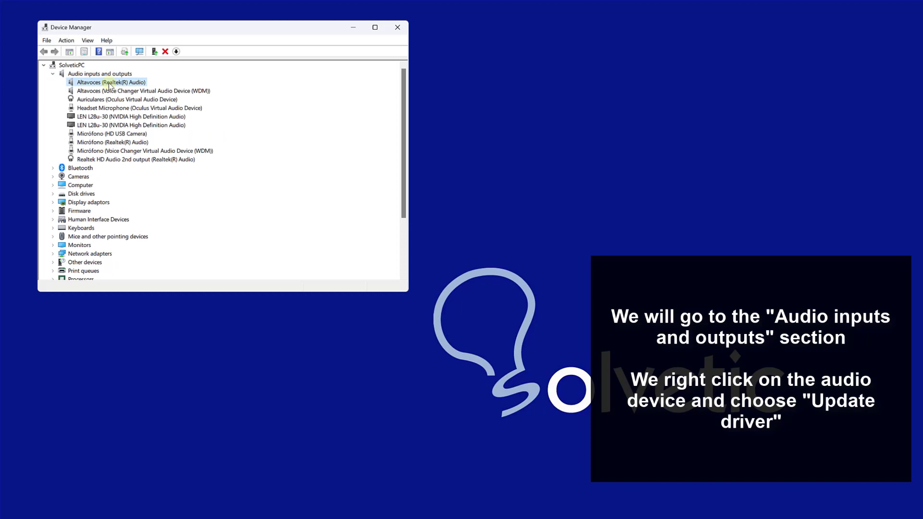
right_click(109, 83)
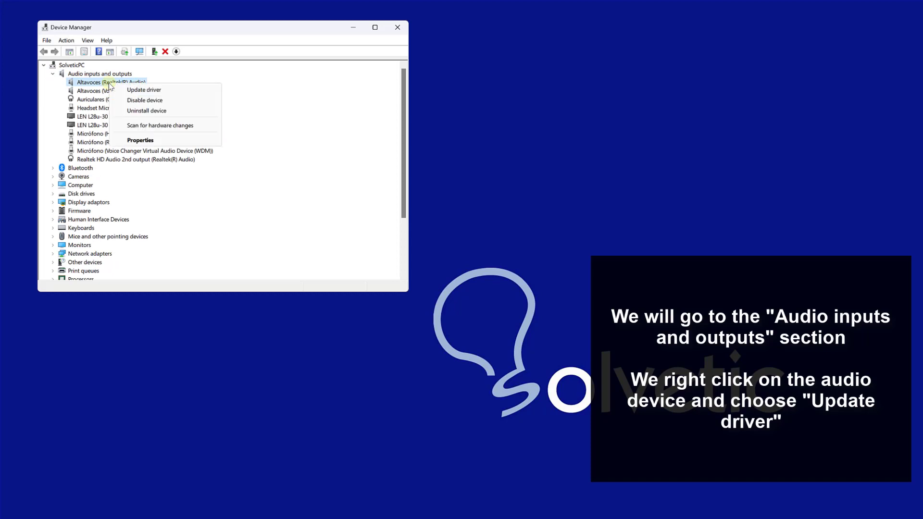
click(176, 92)
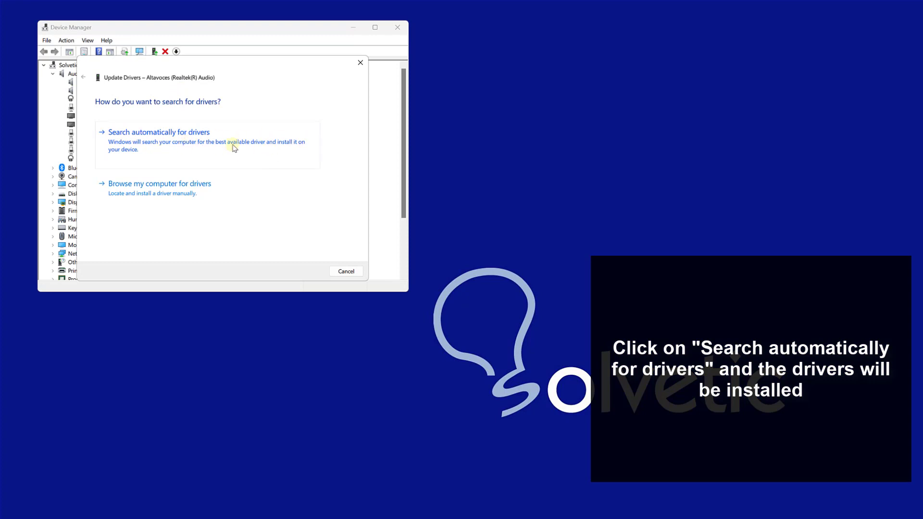
click(206, 147)
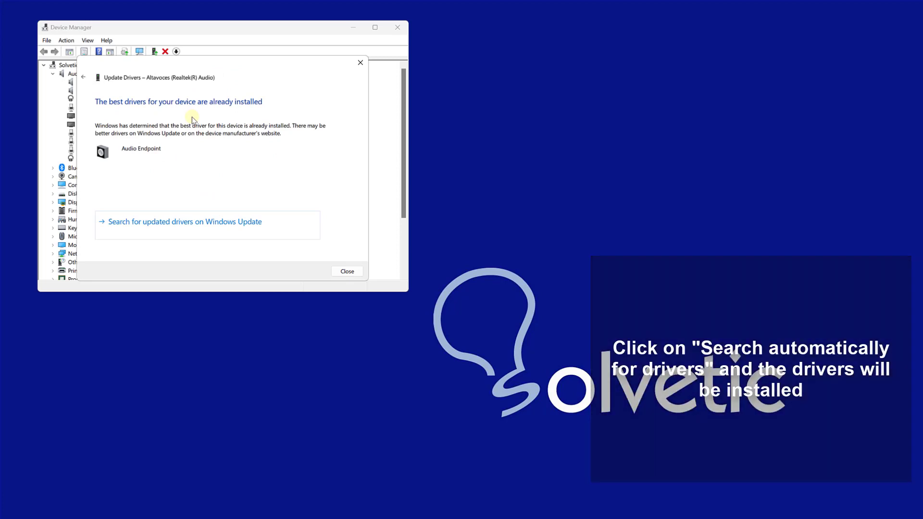
Go back and manually install the Audio Endpoint driver from the list of available drivers on the computer, closing the wizard when done
click(84, 78)
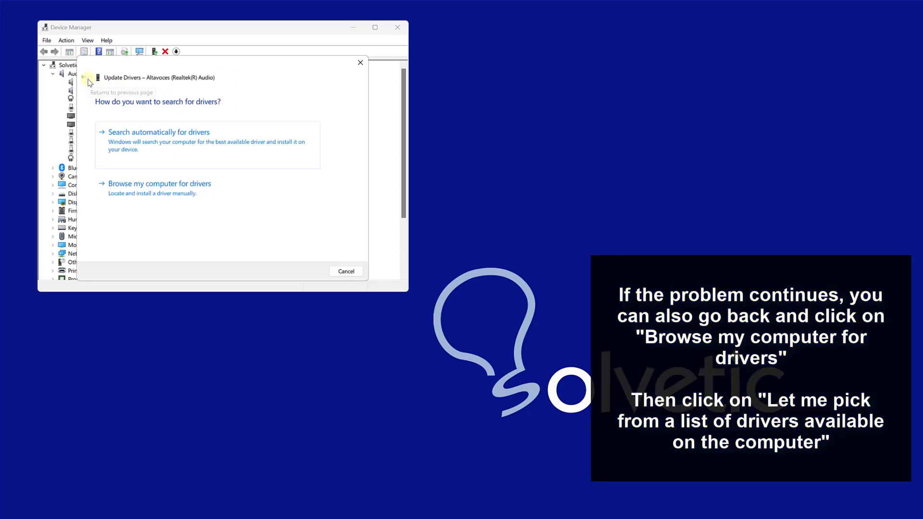
click(177, 207)
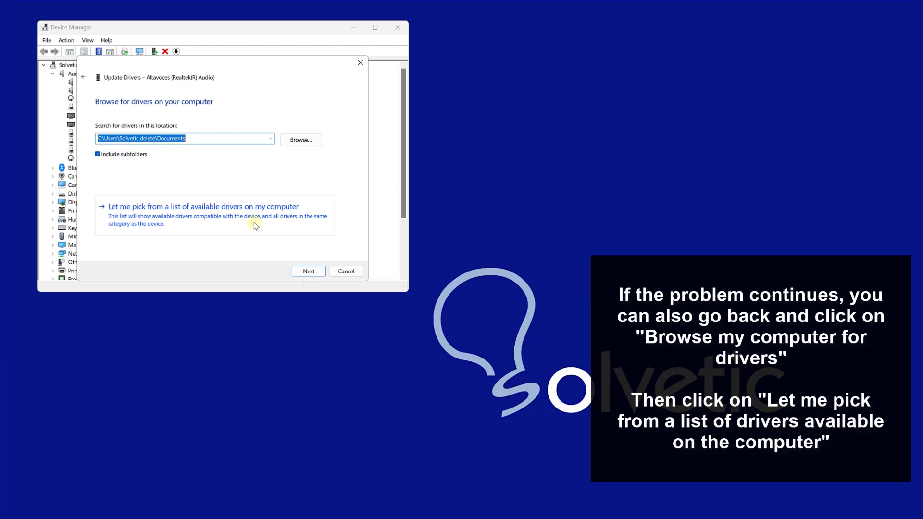
click(255, 225)
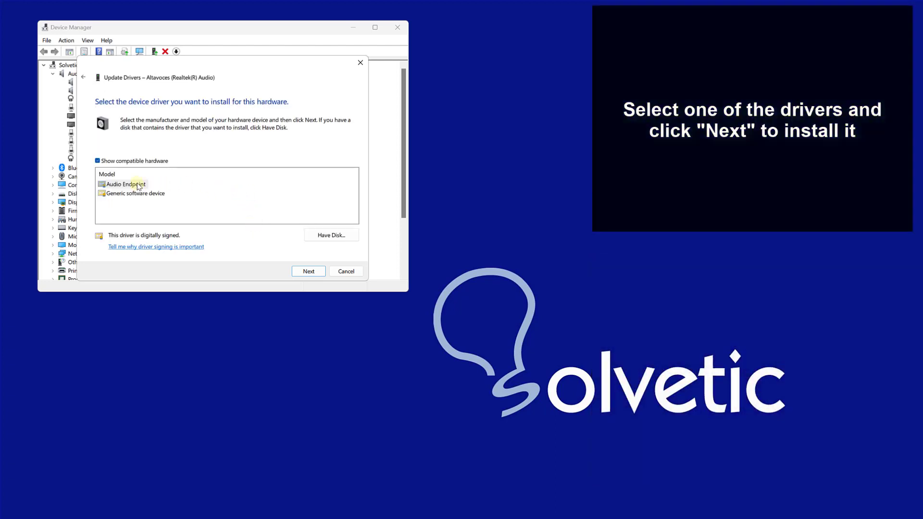
click(138, 186)
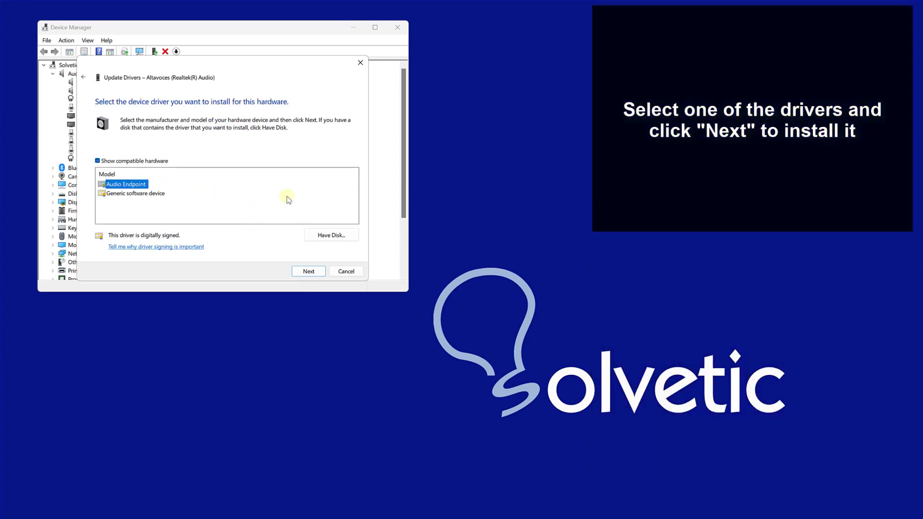
click(309, 271)
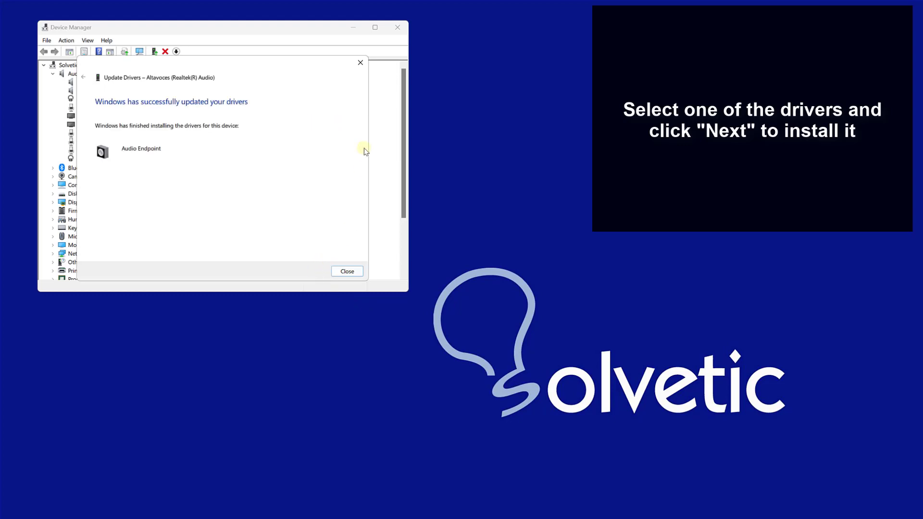
click(356, 270)
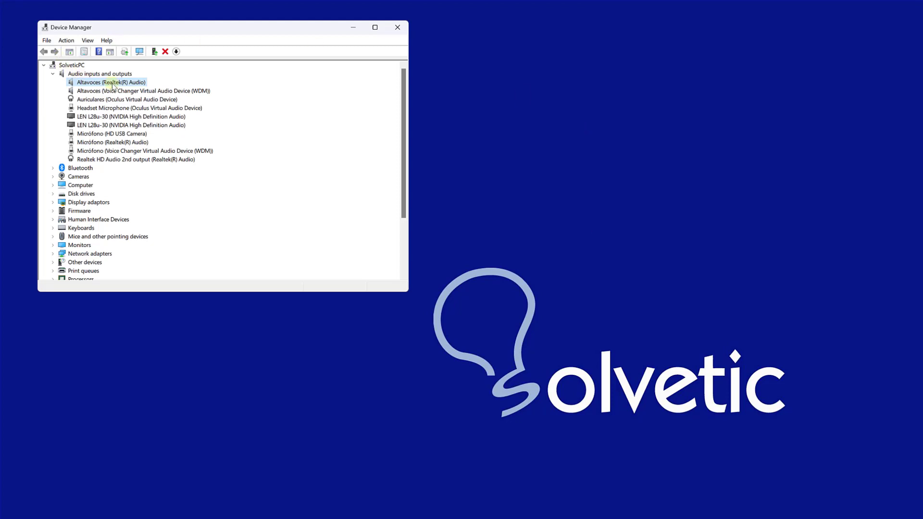
Uninstall the Altavoces (Realtek(R) Audio) device and confirm its removal
right_click(112, 84)
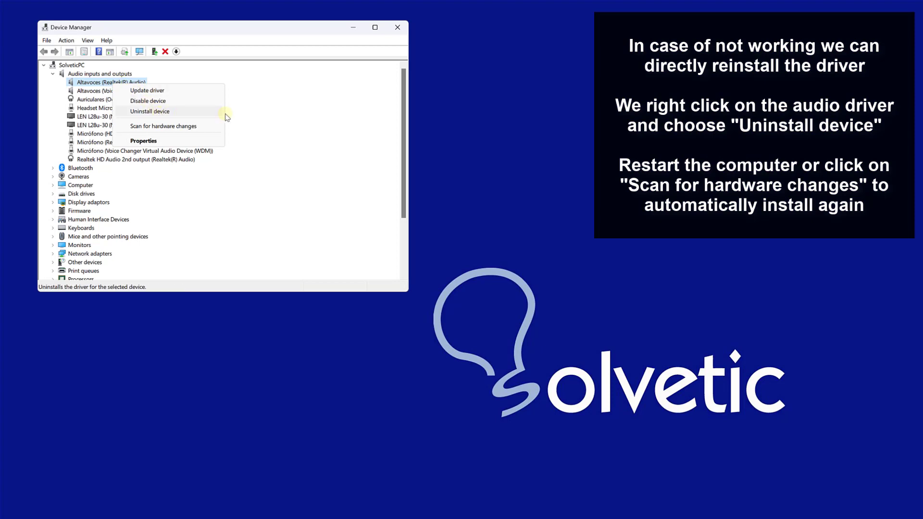
click(174, 116)
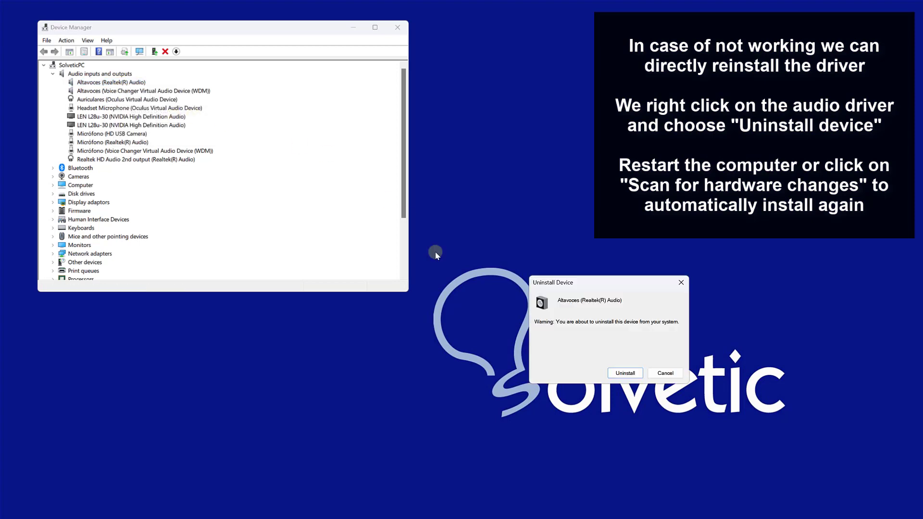
click(620, 374)
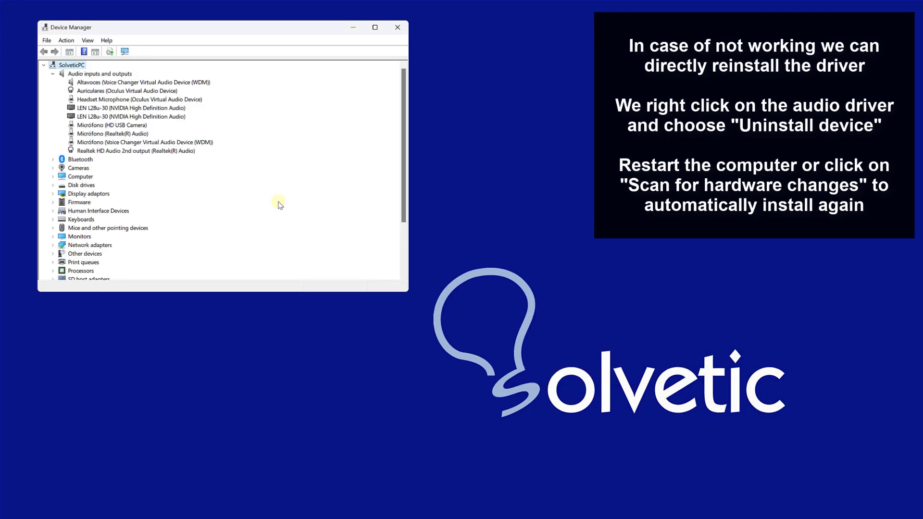
Scan for hardware changes to reinstall the Altavoces (Realtek(R) Audio) device, then close Device Manager
click(125, 52)
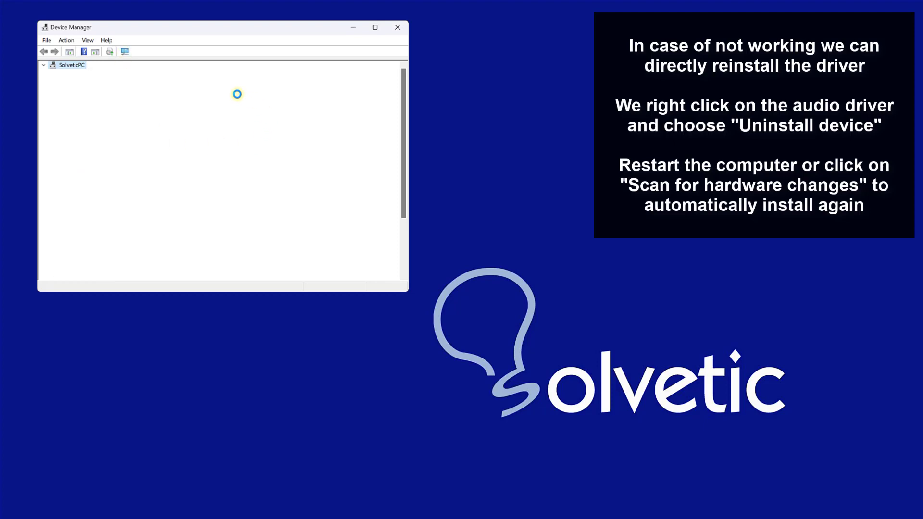
click(104, 82)
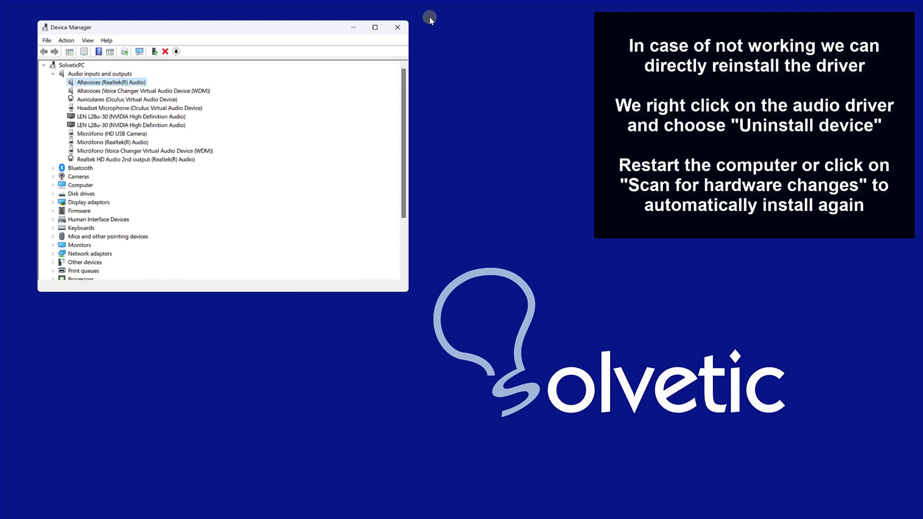
click(396, 28)
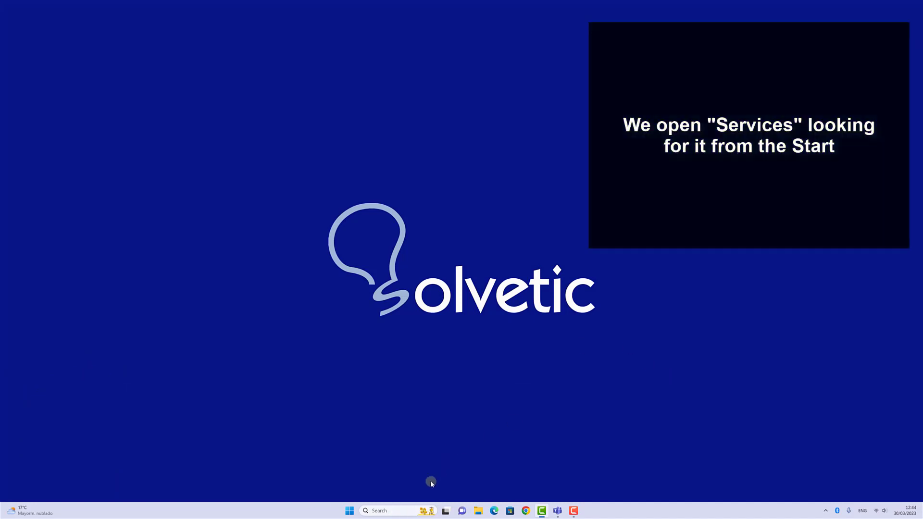
Search Windows for "services" and open the Services app
click(401, 509)
text(services)
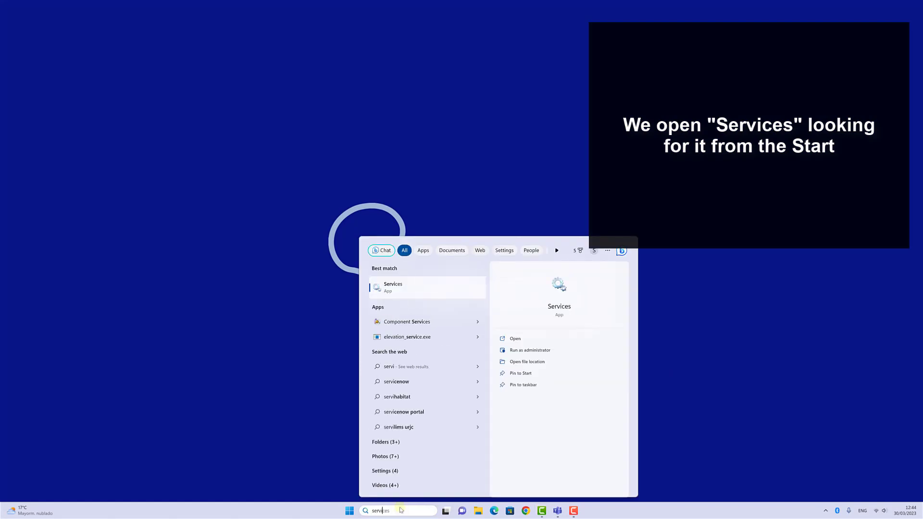
click(419, 288)
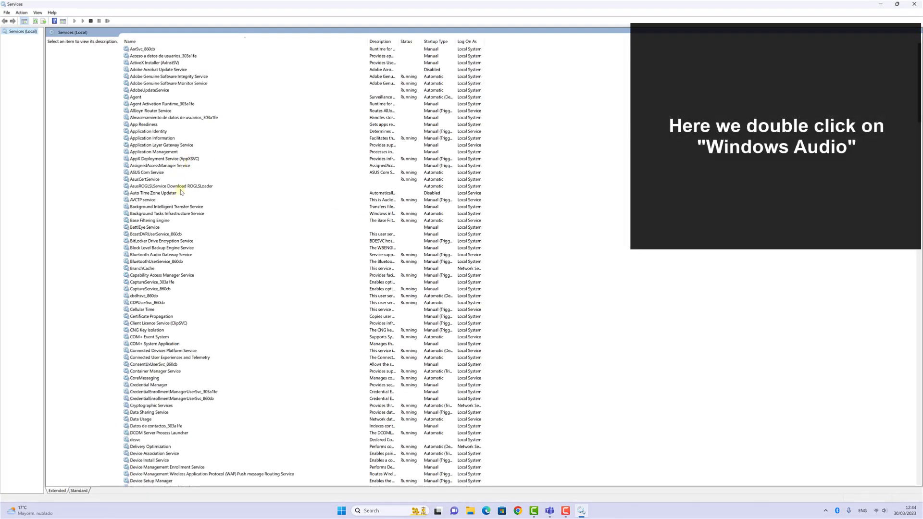
Find the Windows Audio service, open its properties, and stop and restart the service
click(165, 201)
text(win)
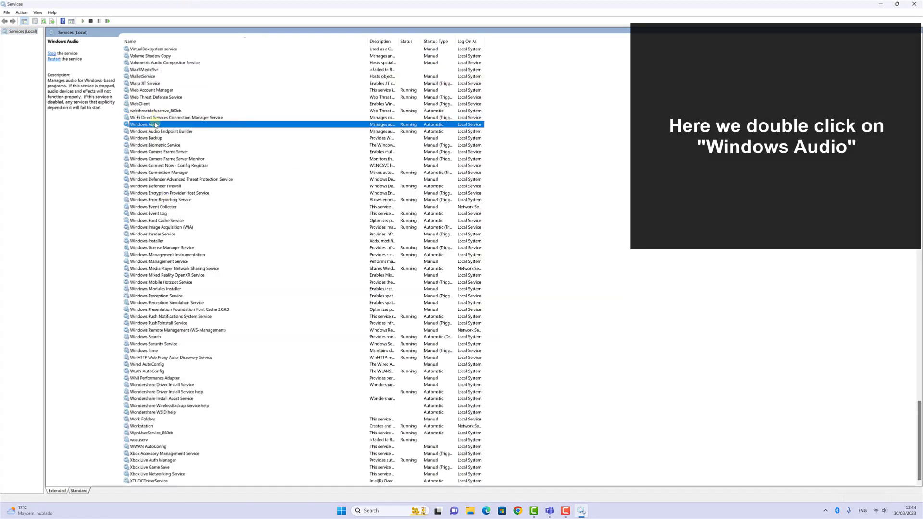
double_click(154, 125)
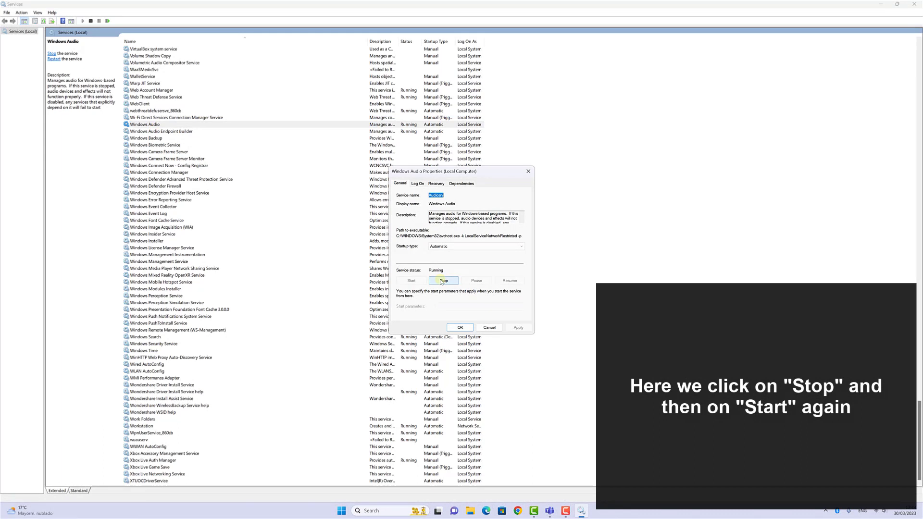
click(443, 281)
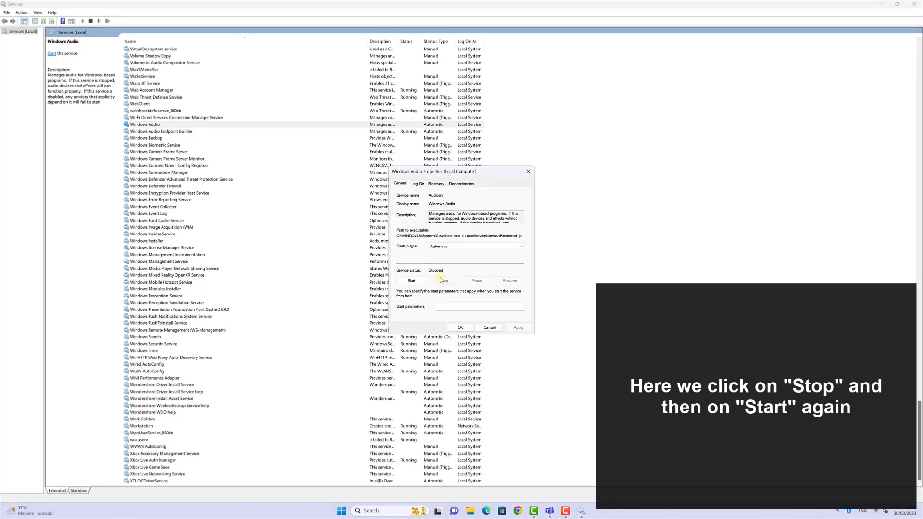
click(422, 283)
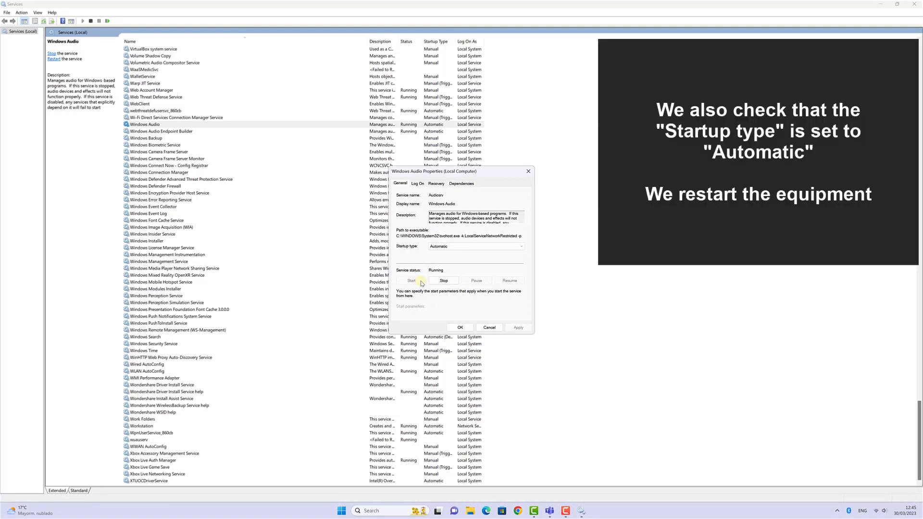
Set the Windows Audio service's startup type to Automatic, confirm the properties and close Services
click(454, 249)
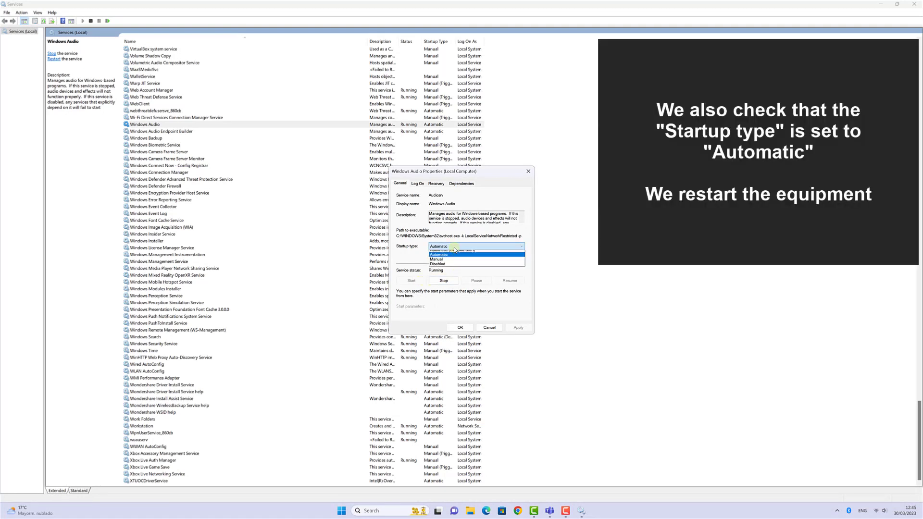
click(455, 257)
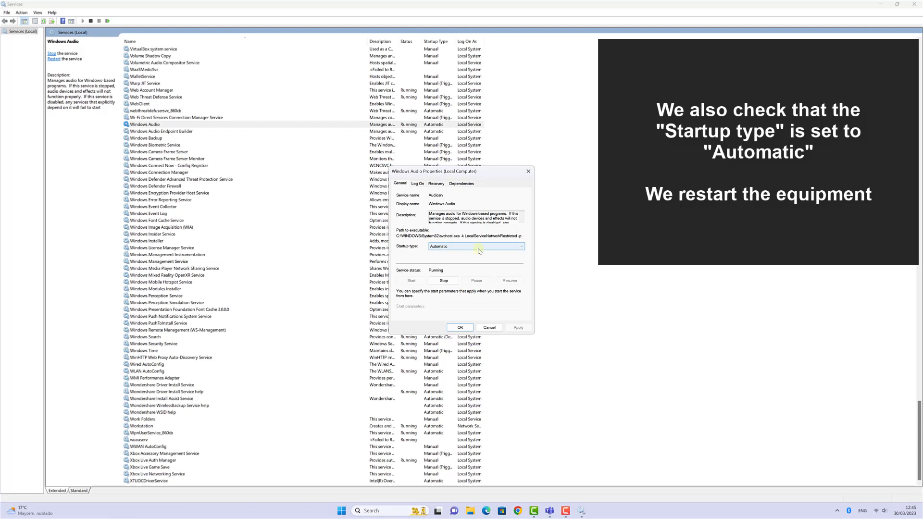
click(465, 329)
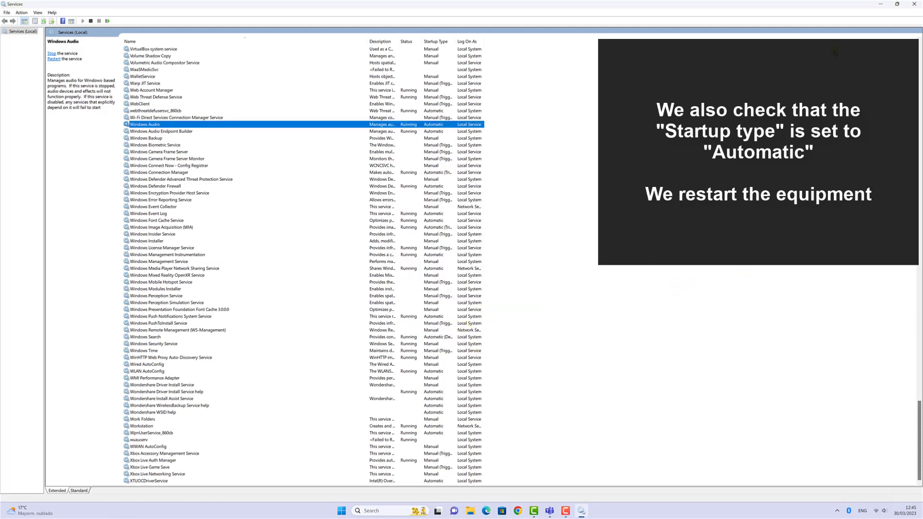
click(920, 2)
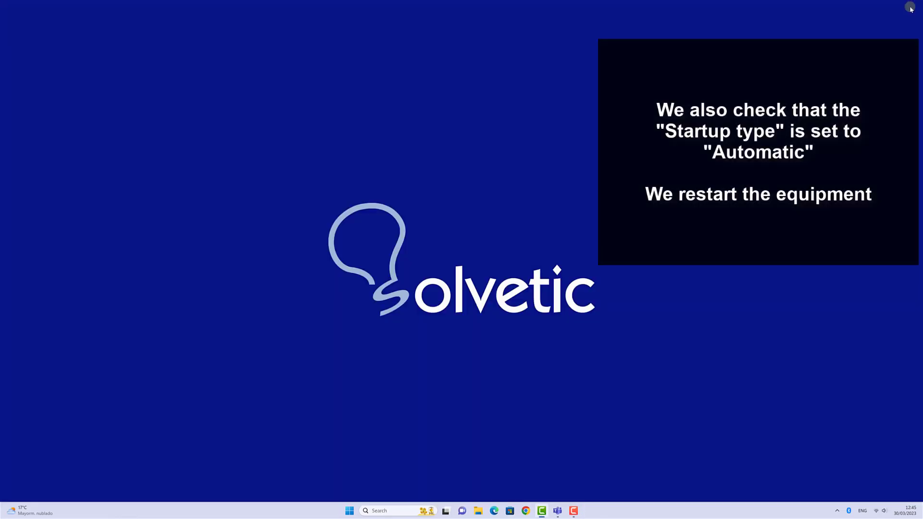
Show the computer's power options, including Restart, and dismiss them without choosing one
click(351, 511)
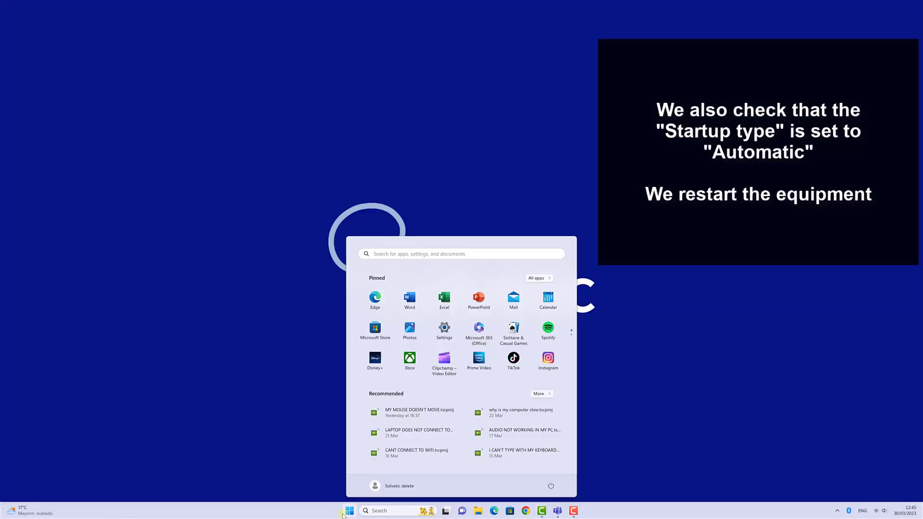
click(550, 486)
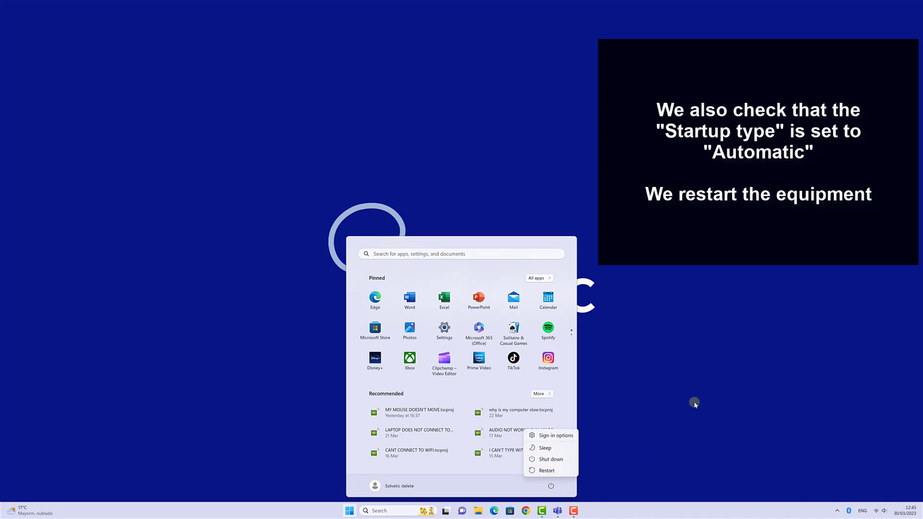
click(708, 381)
click(708, 381)
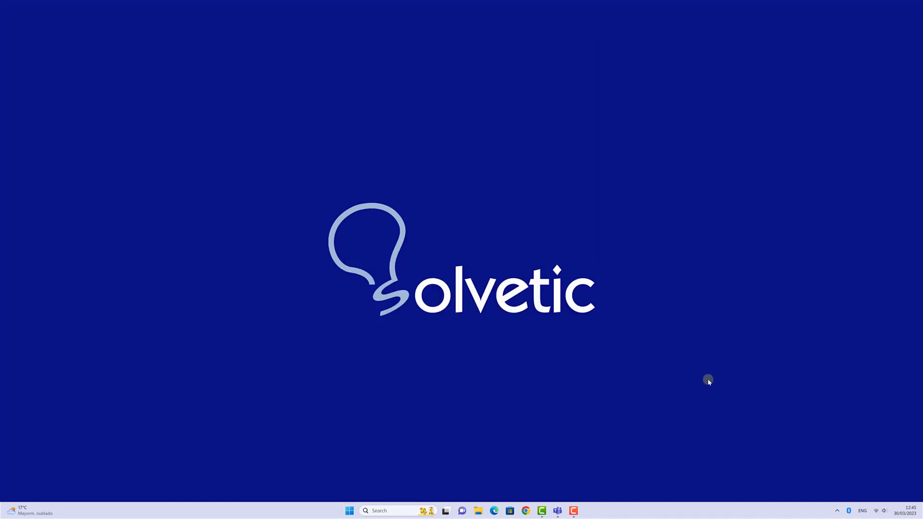